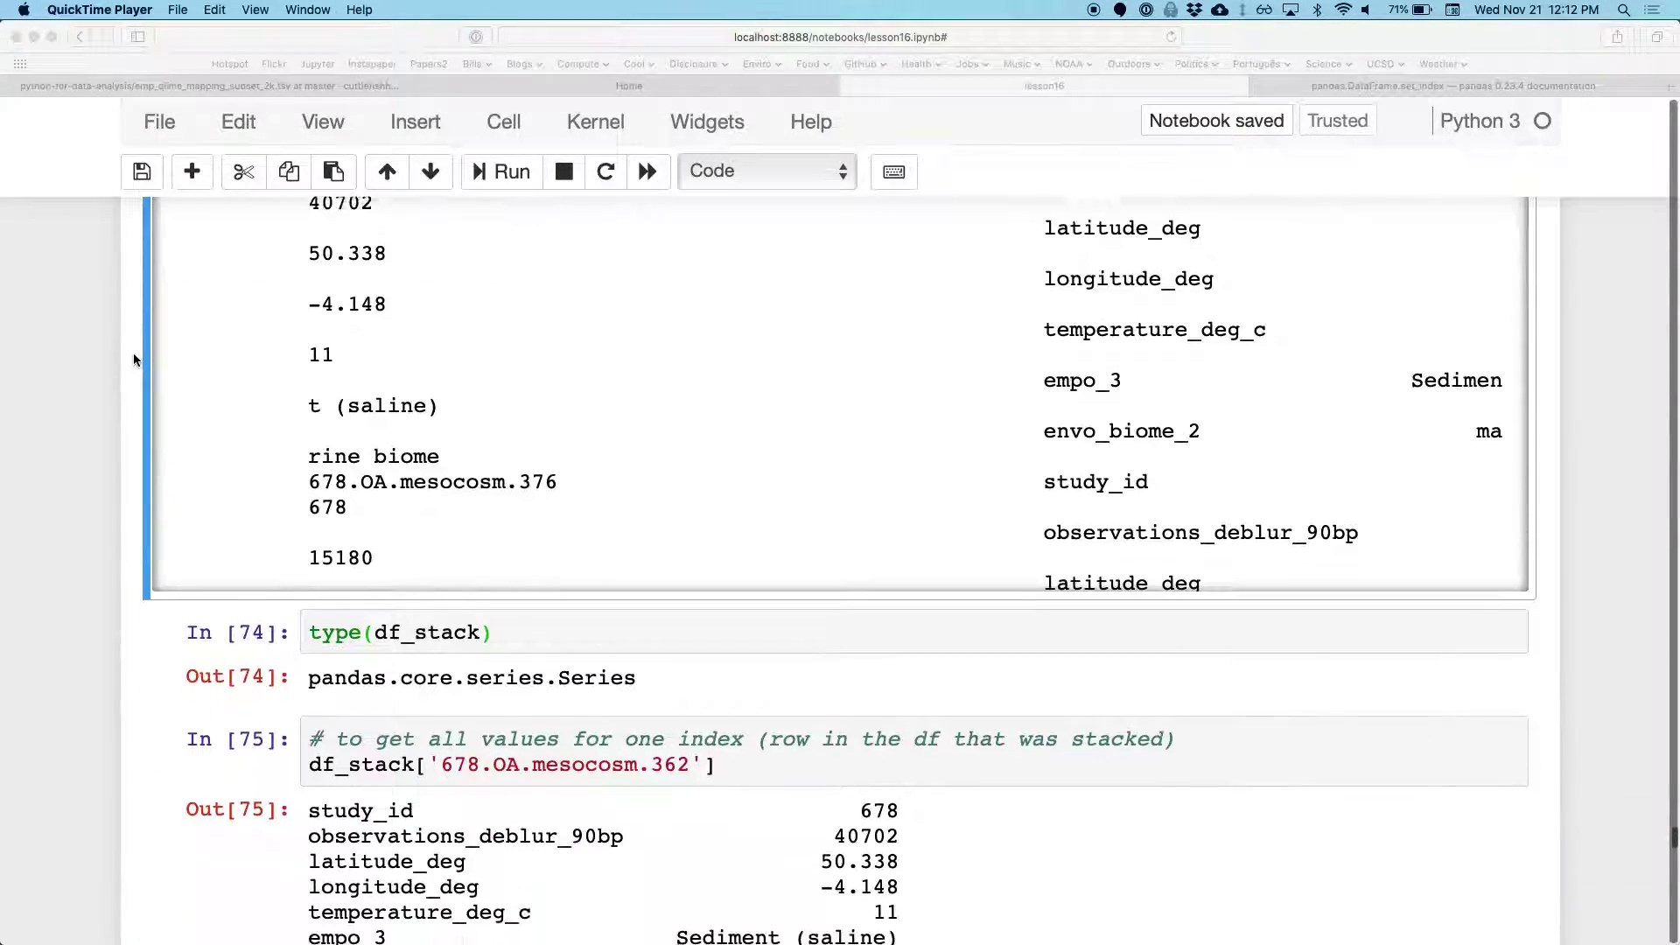
scroll(133, 353, "down", 2)
scroll(133, 354, "down", 2)
scroll(133, 353, "up", 8)
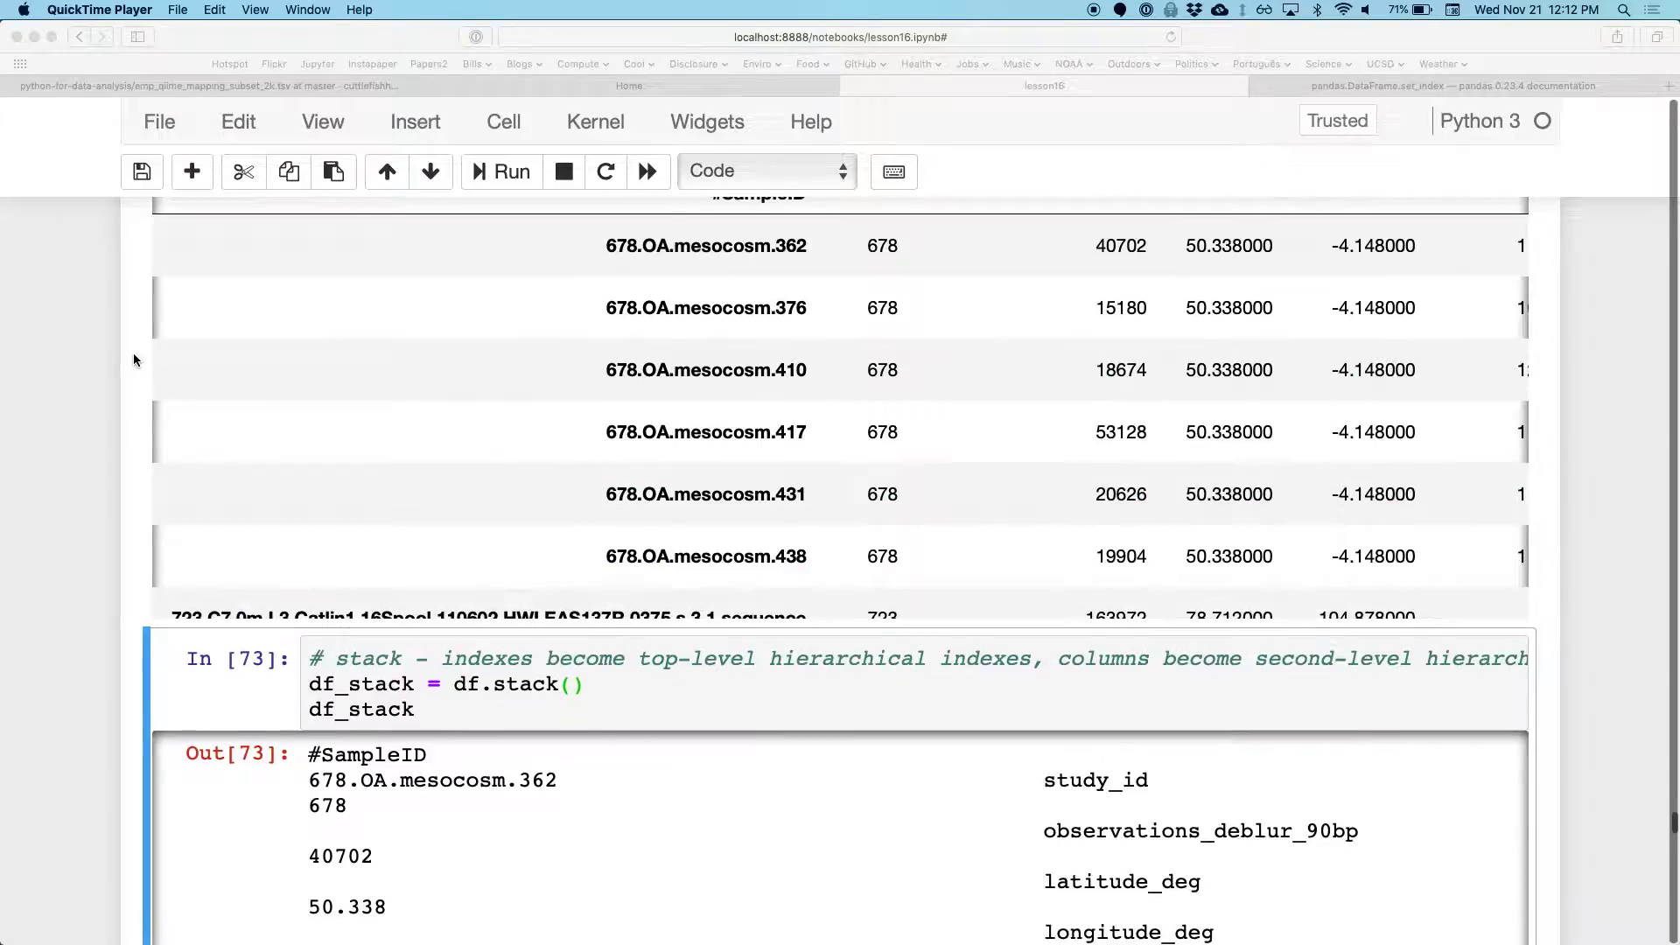
scroll(133, 353, "up", 4)
scroll(133, 354, "up", 3)
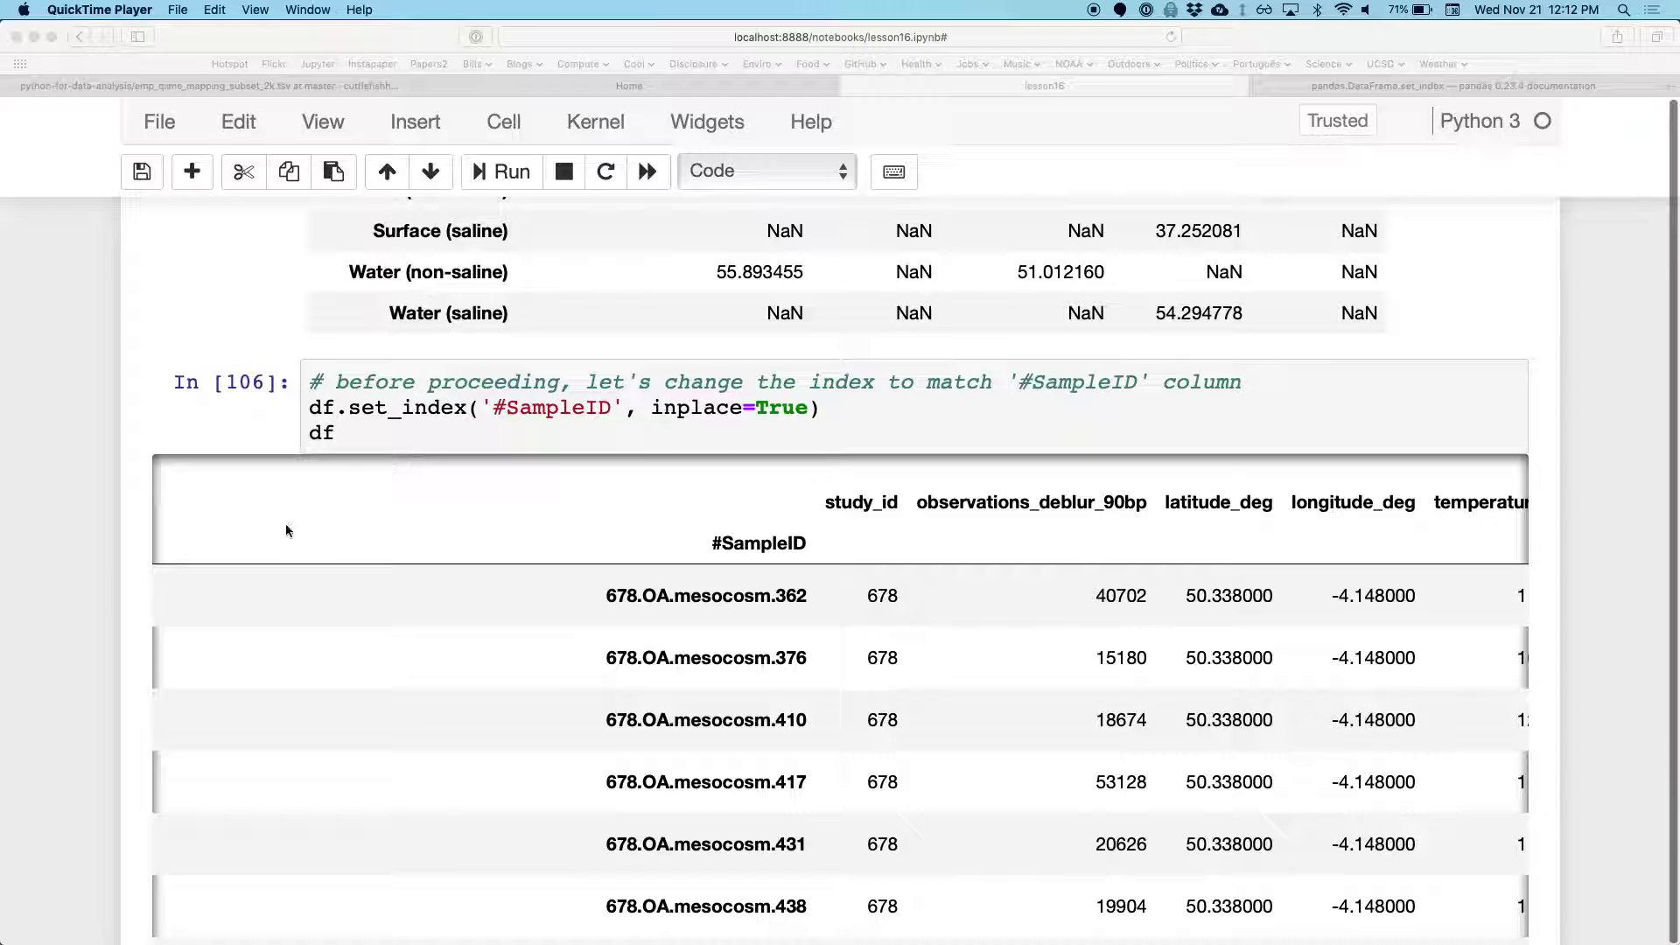
Step: Bring cell In [106] with df.set_index('#SampleID', inplace=True) and its re-indexed table into view
left_click(428, 435)
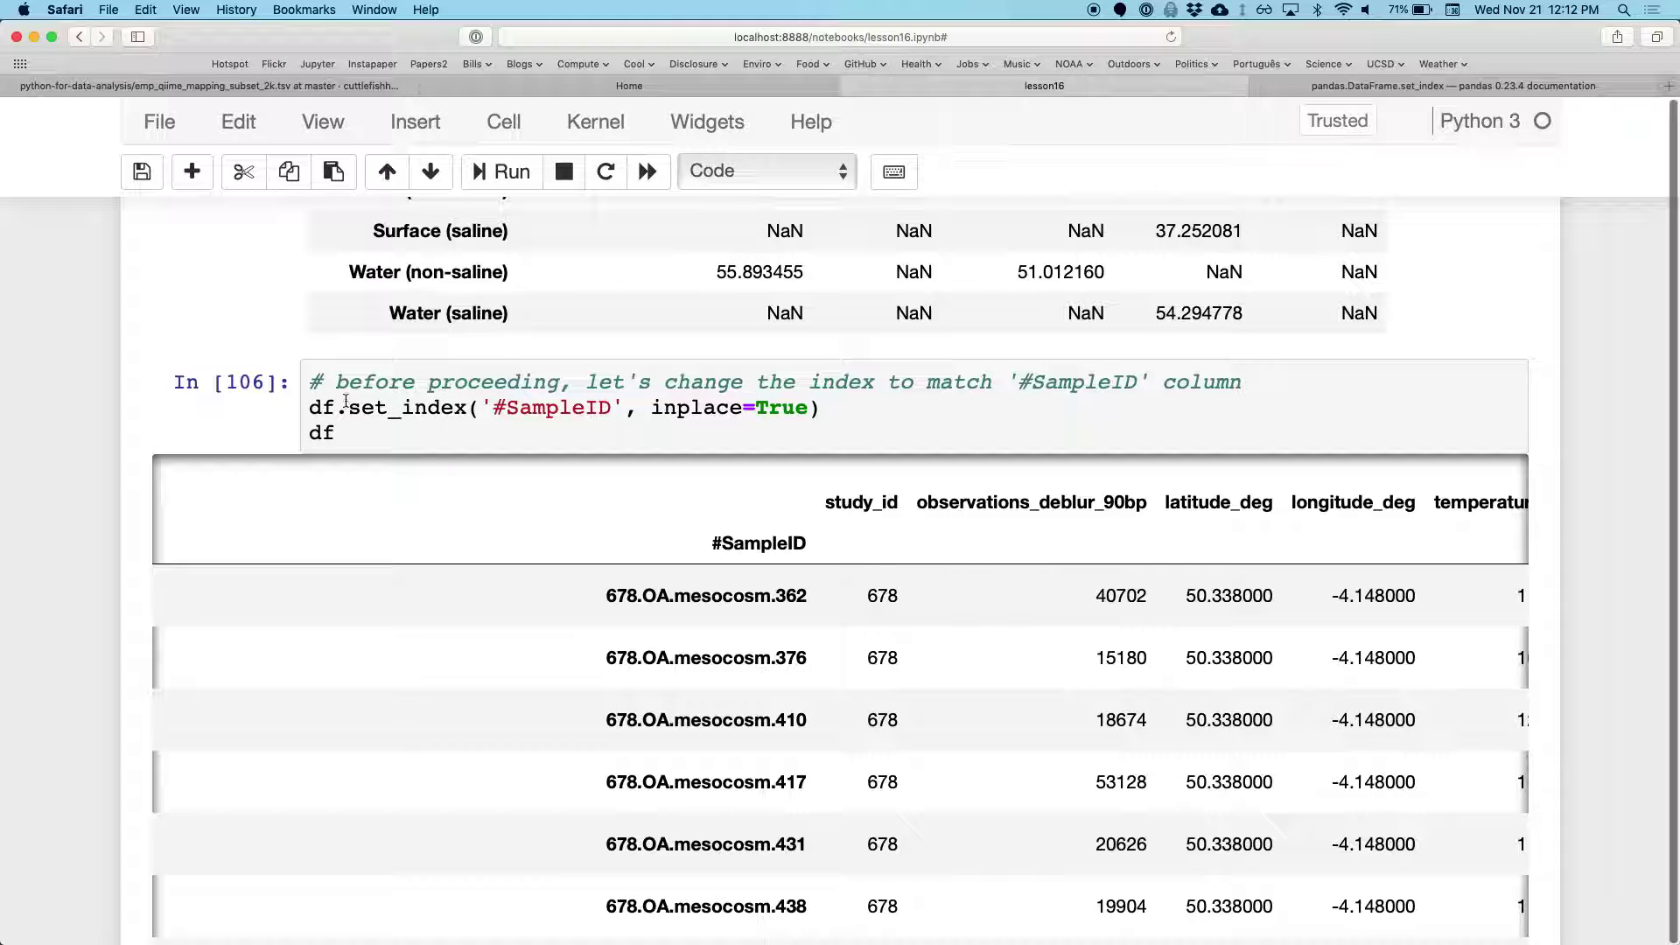
left_click_drag(344, 407, 621, 407)
left_click(476, 407)
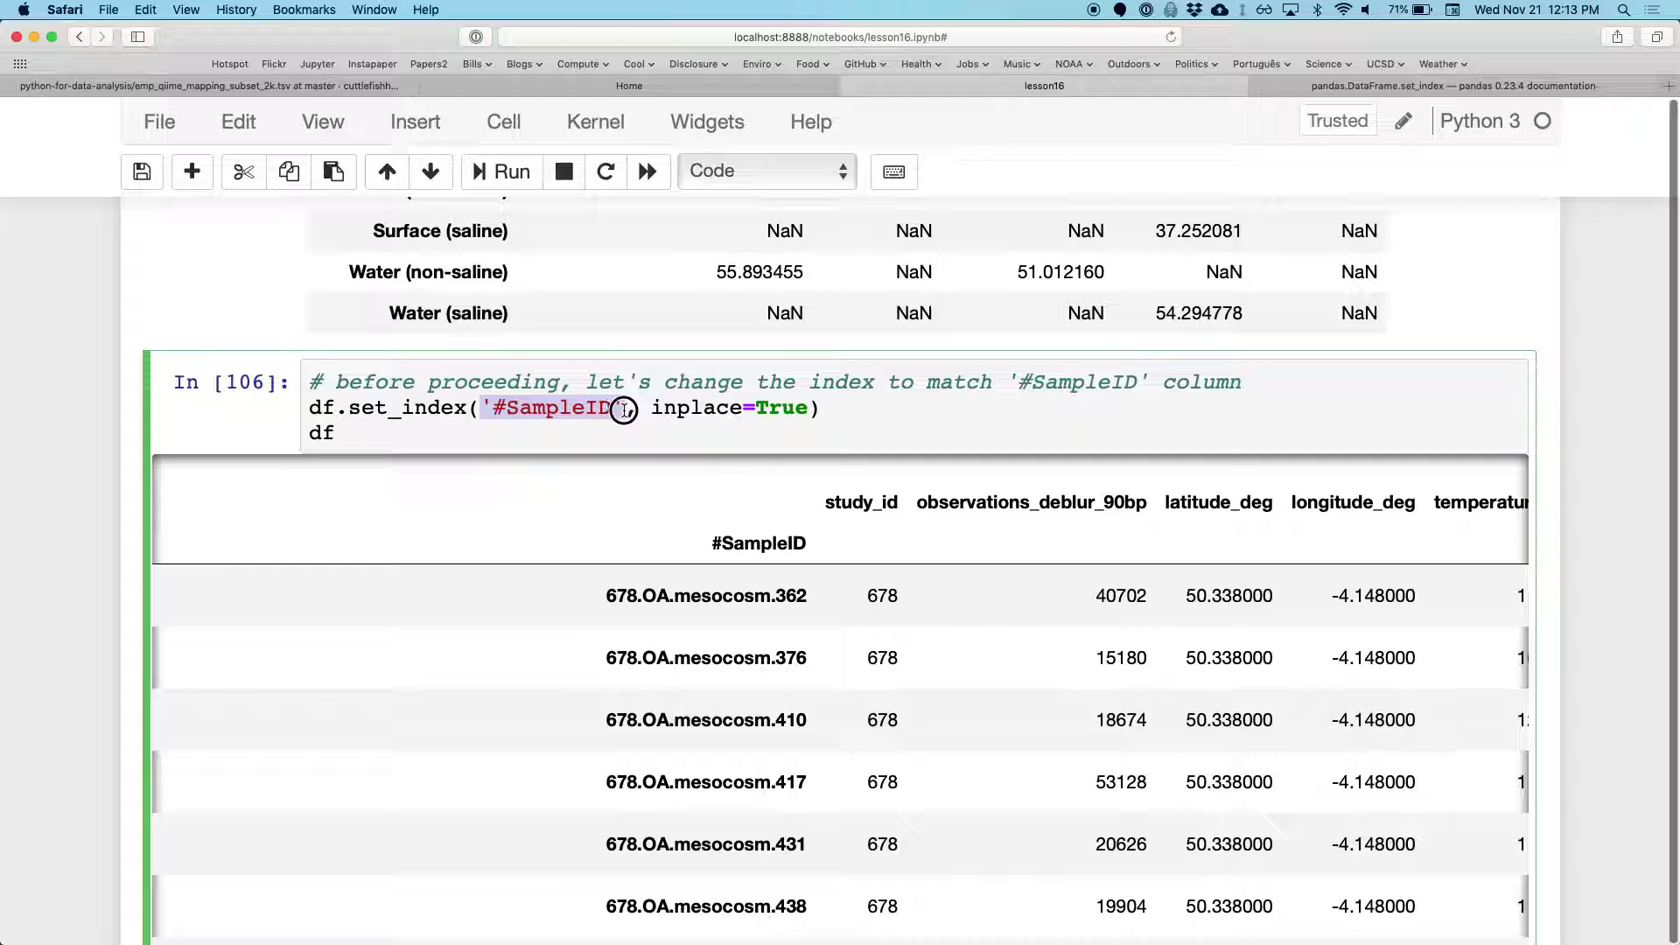
left_click(619, 407)
scroll(625, 415, "up", 1)
scroll(625, 415, "down", 1)
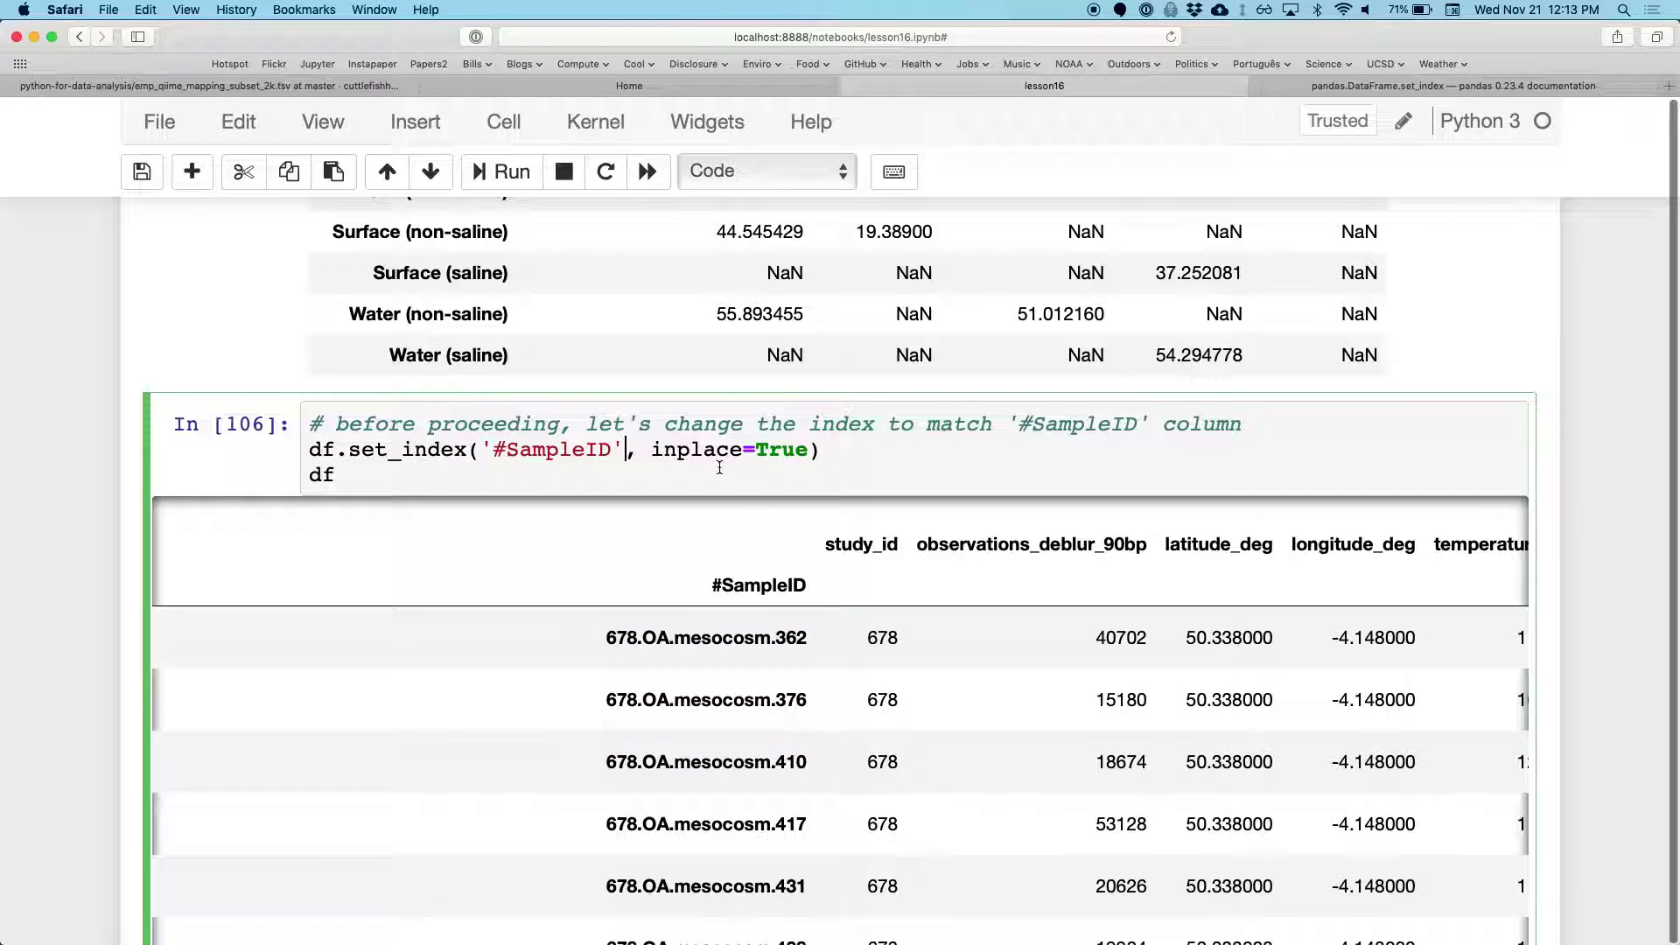
left_click(651, 449)
left_click_drag(632, 451, 816, 451)
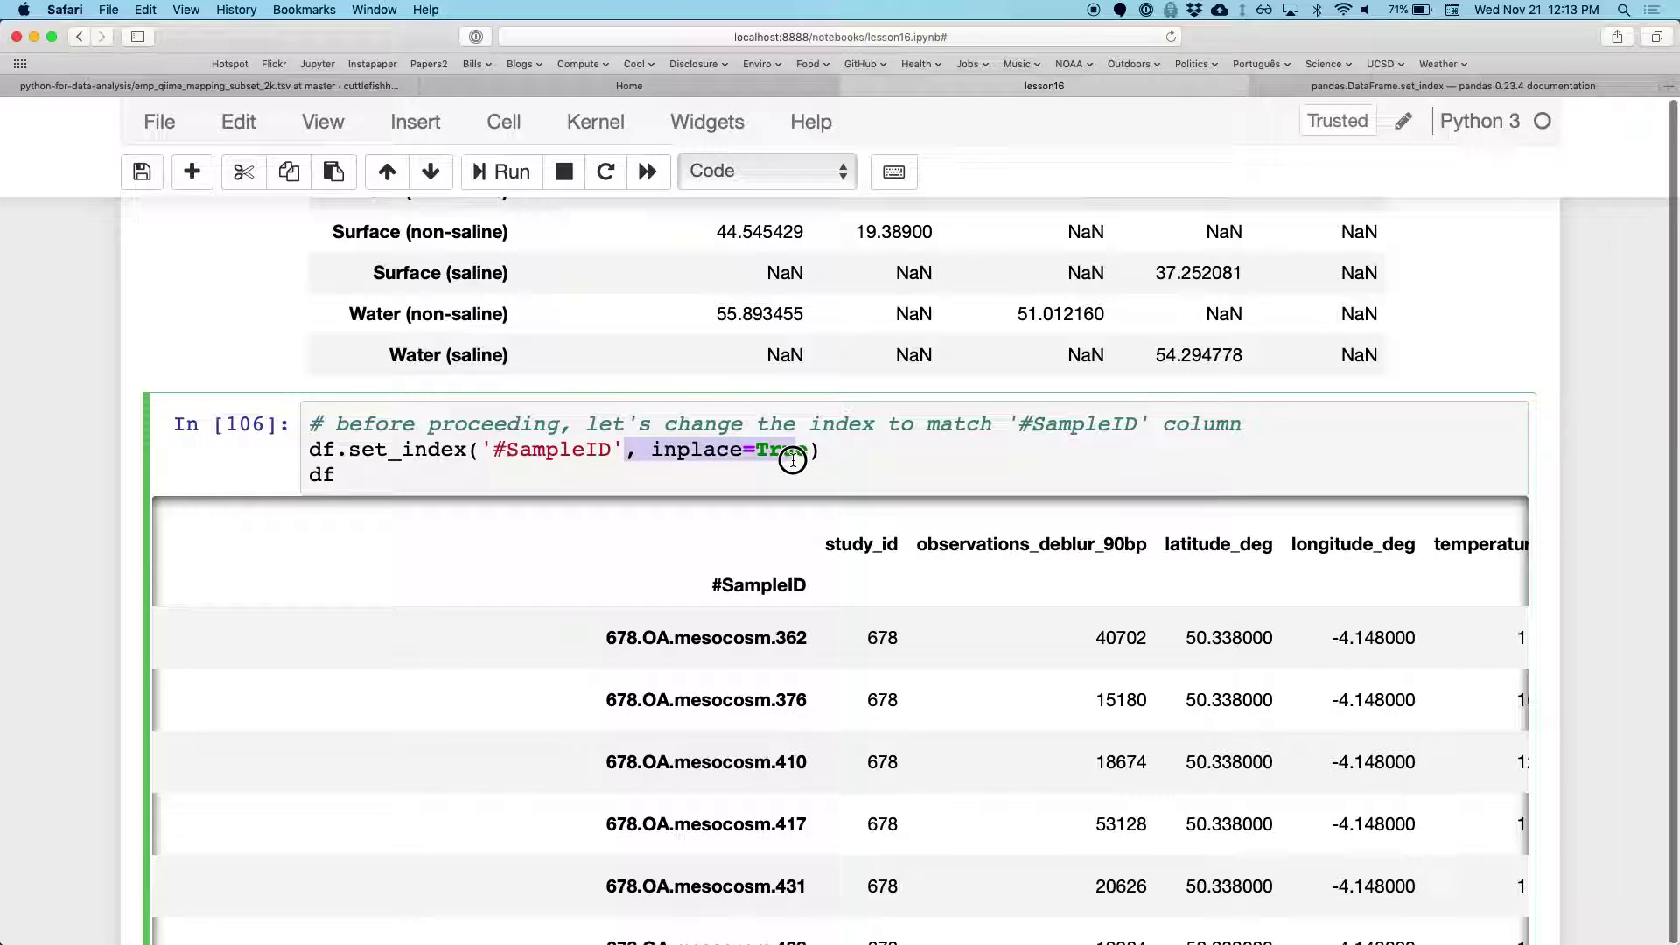
left_click(822, 452)
key("Down")
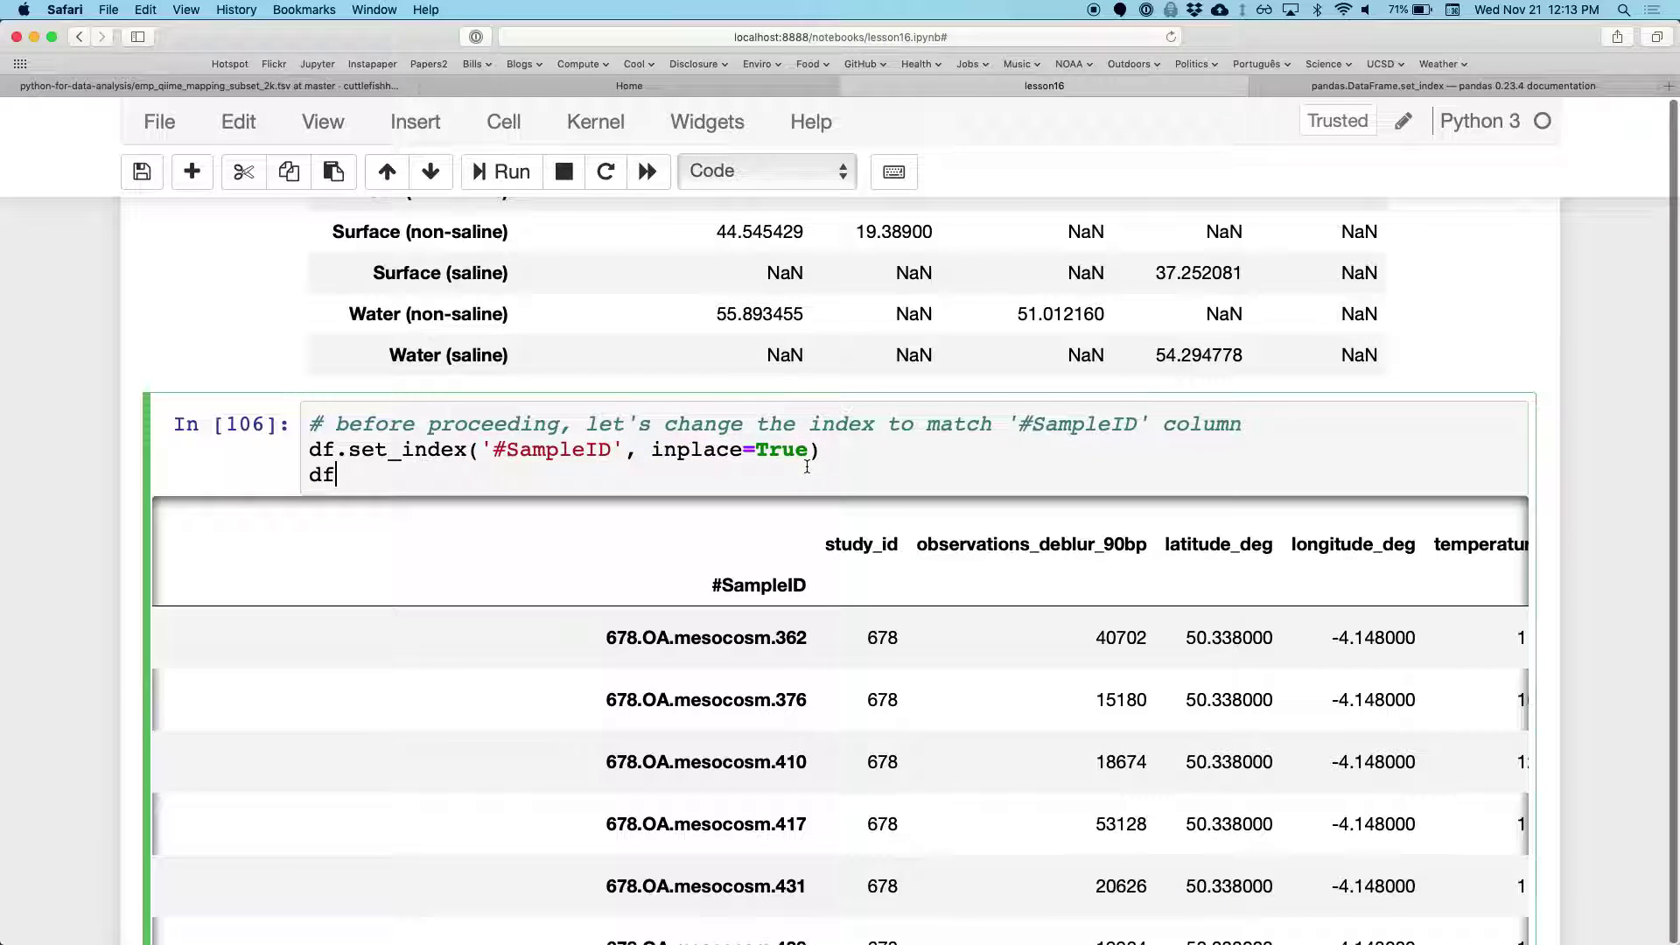